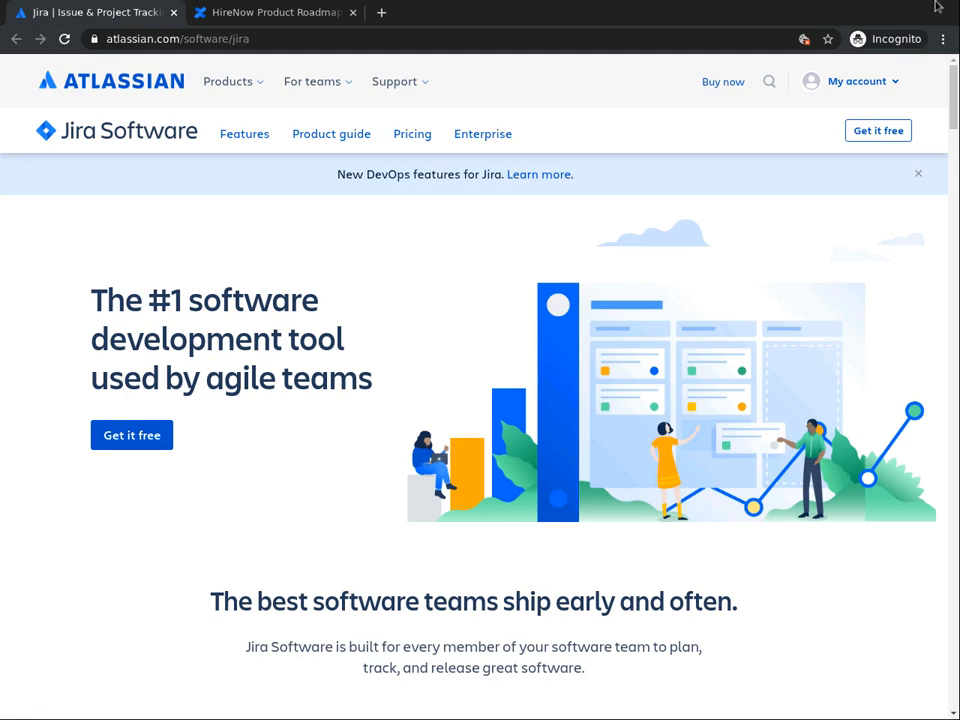
Step: Examine the finished HireNow Product Roadmap page in Confluence, from the project information and roadmap overview through the Q1–Q4 tables
key(ctrl+Tab)
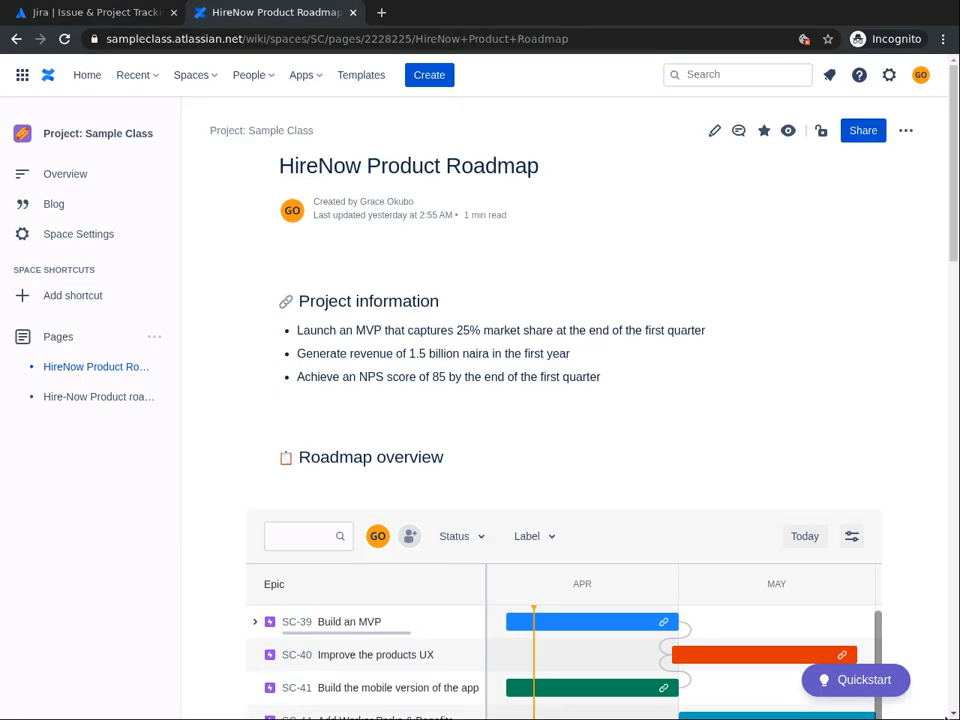
scroll(946, 714, down, 3)
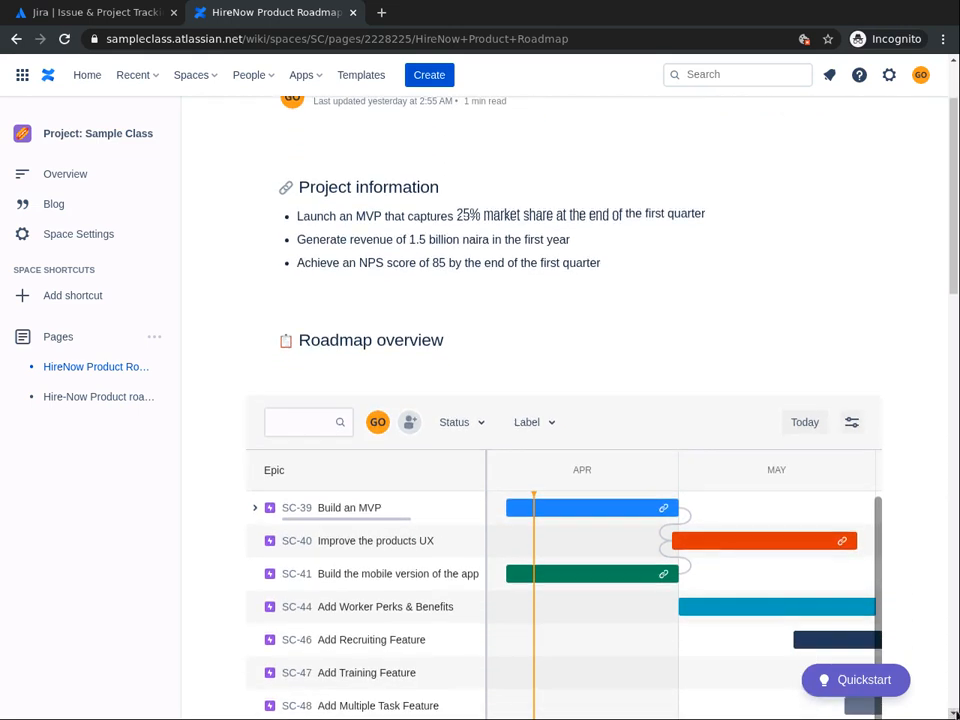
scroll(560, 400, down, 3)
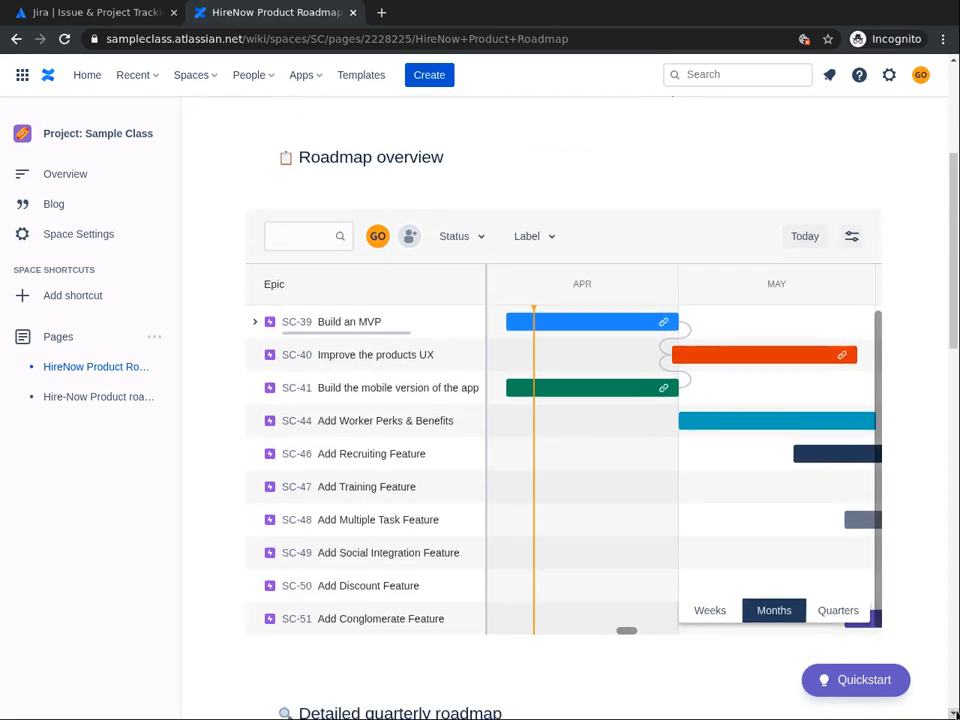
scroll(560, 400, down, 1)
scroll(560, 400, down, 3)
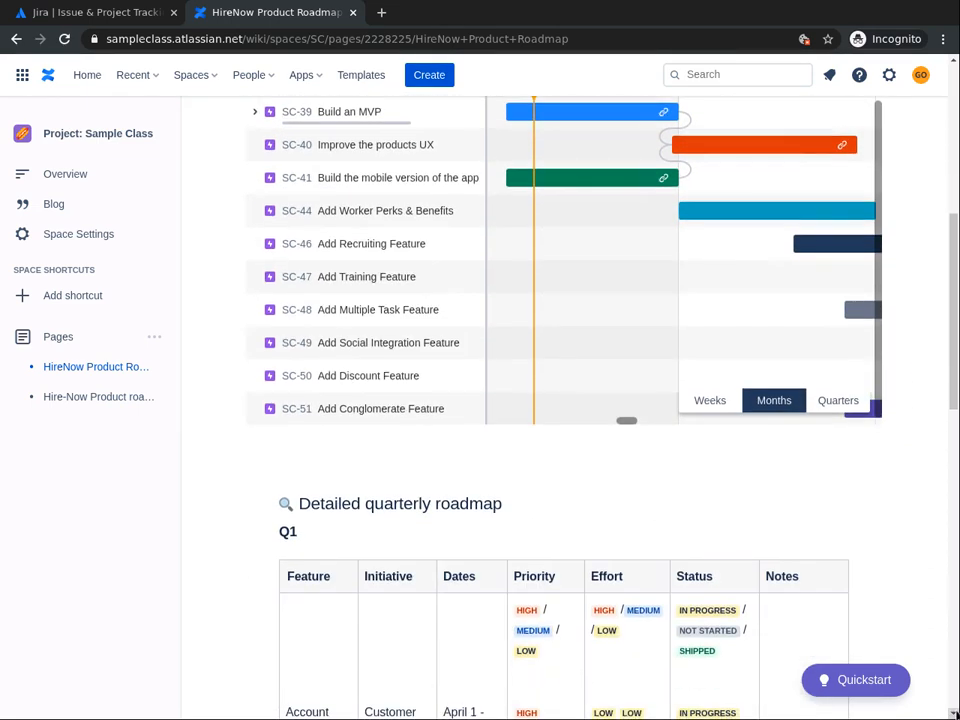
scroll(560, 400, down, 4)
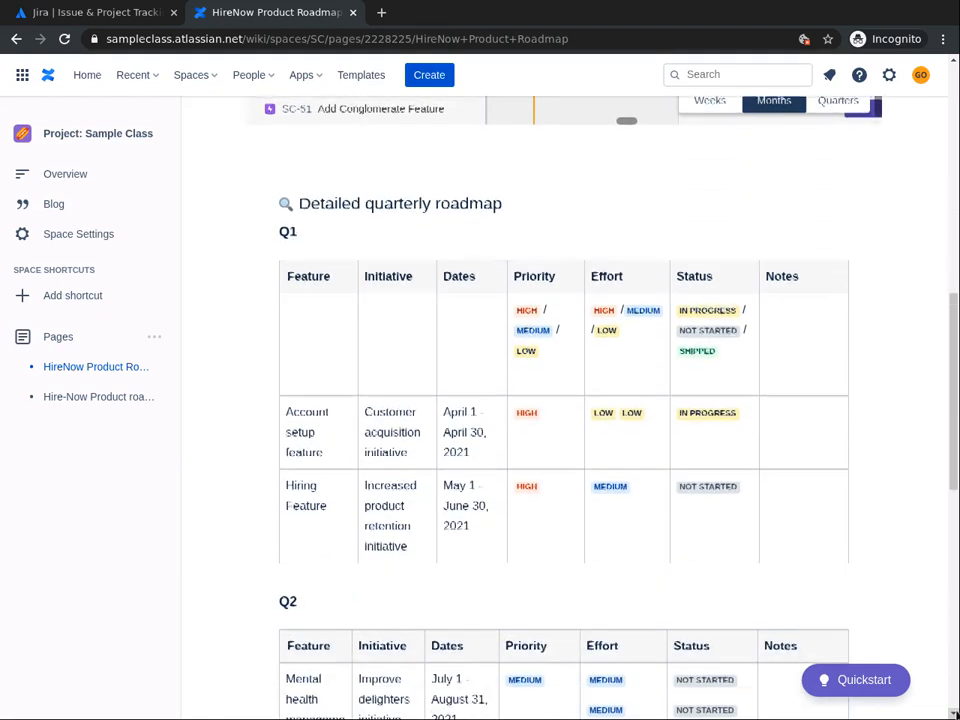
scroll(560, 400, down, 5)
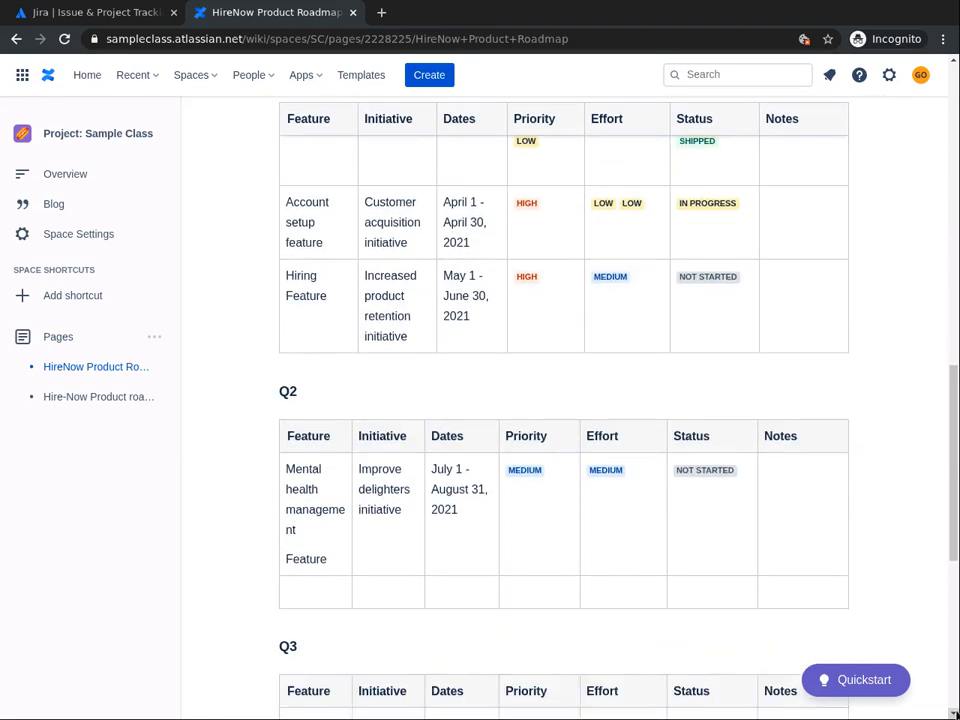
scroll(560, 400, down, 5)
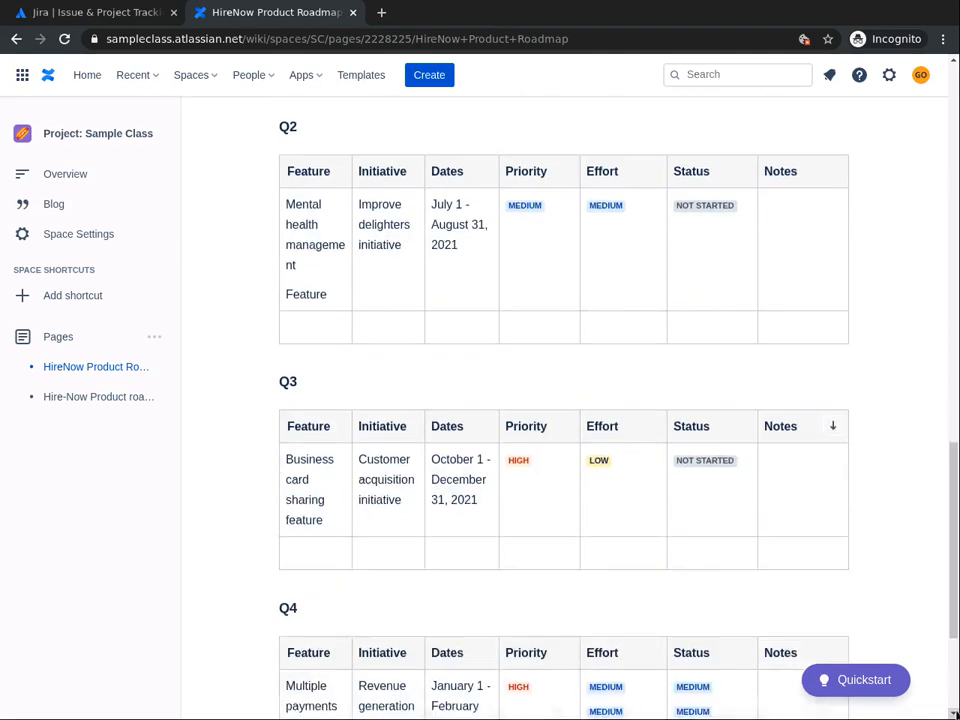
scroll(564, 400, down, 3)
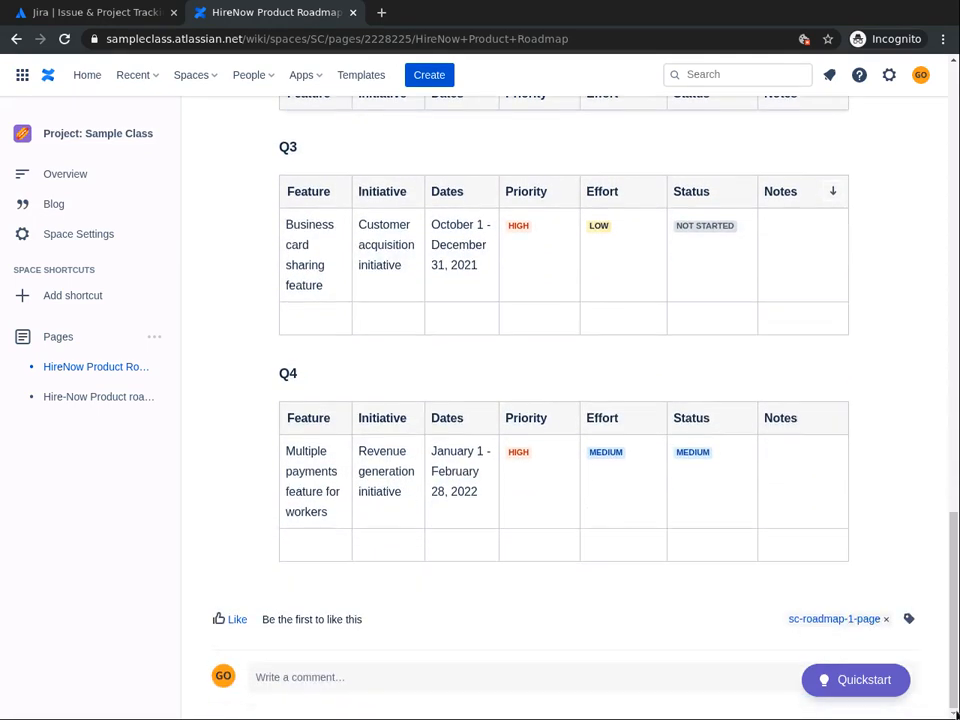
click(950, 318)
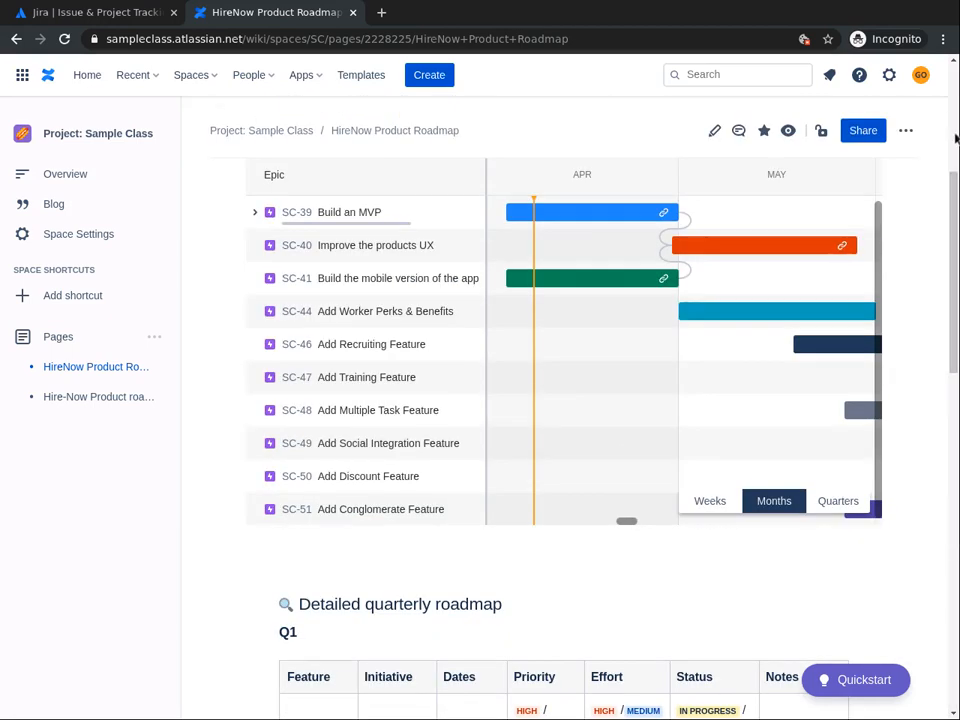
click(955, 138)
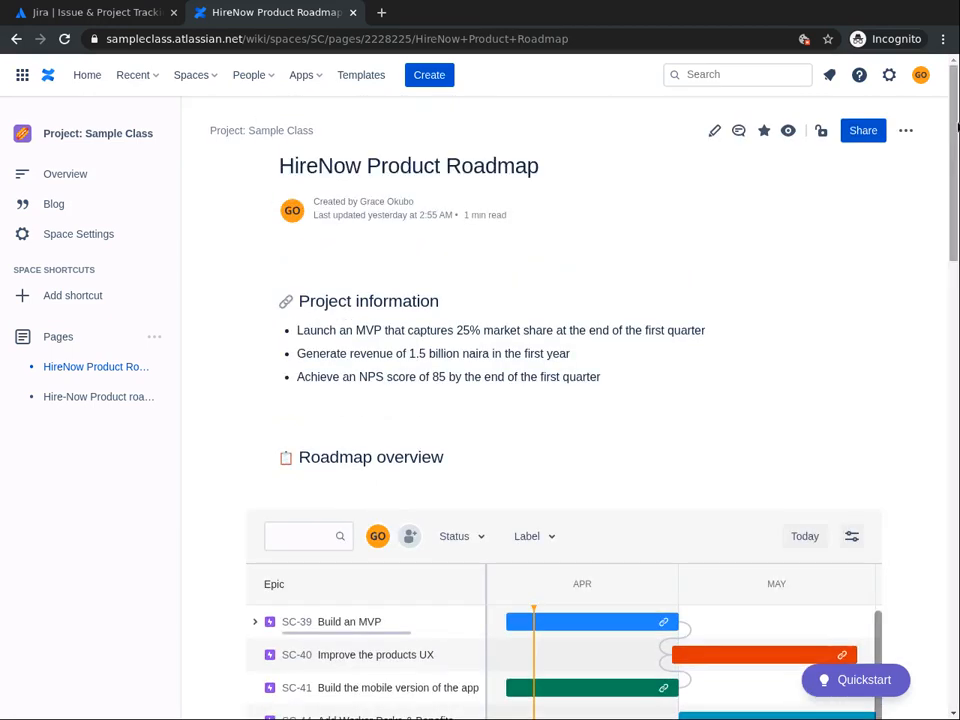
Step: Sign up for the free Jira Software plan with Confluence as the second product, continuing with a Google account
key(ctrl+shift+Tab)
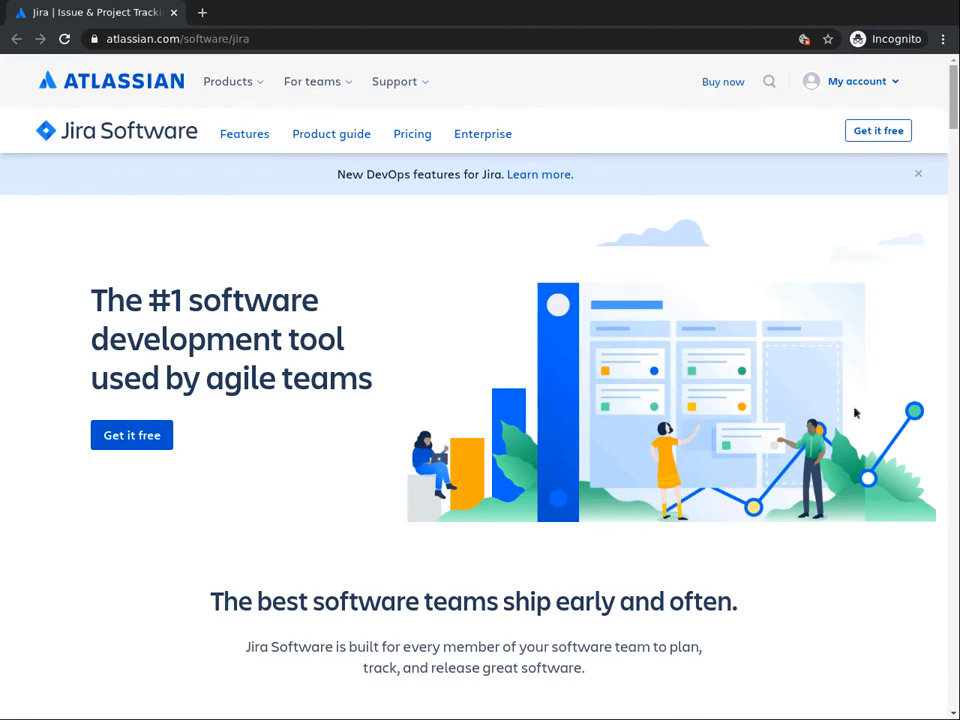
click(882, 134)
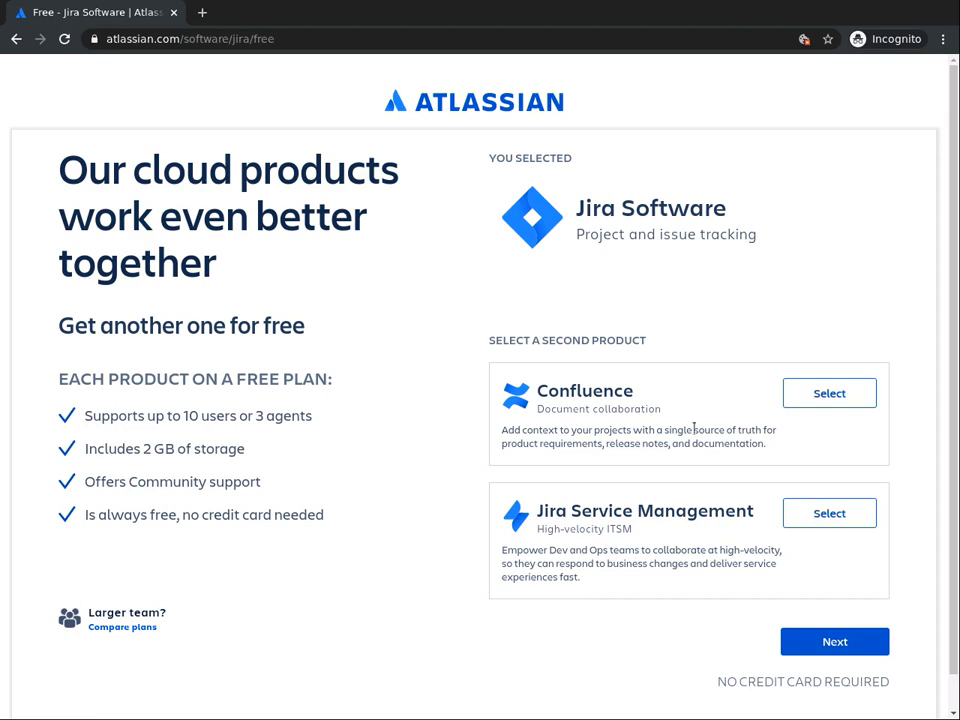
click(827, 399)
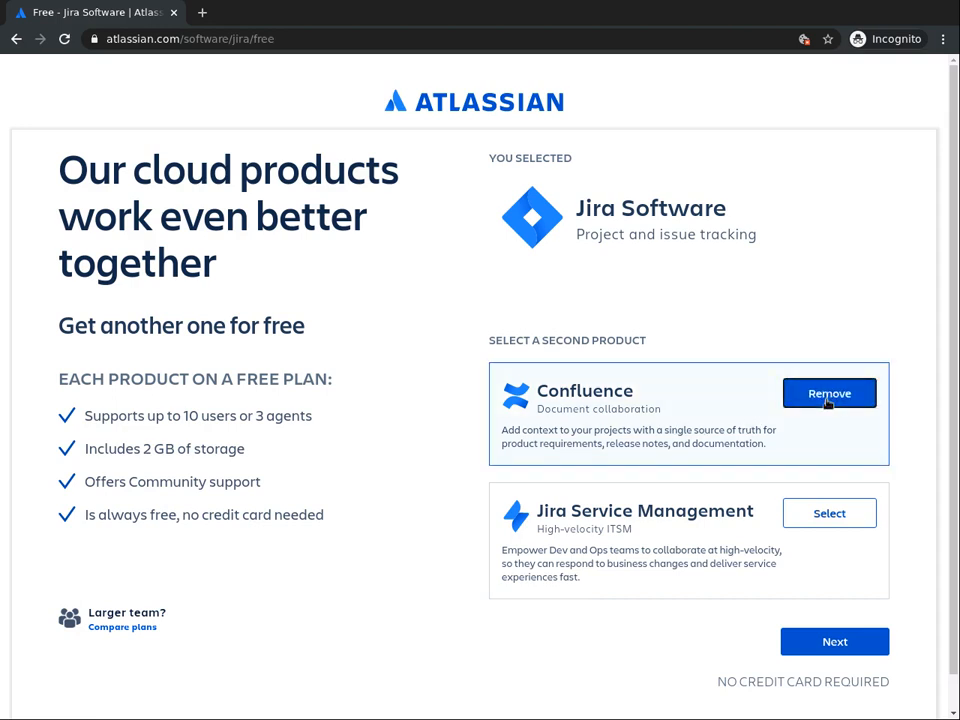
click(853, 650)
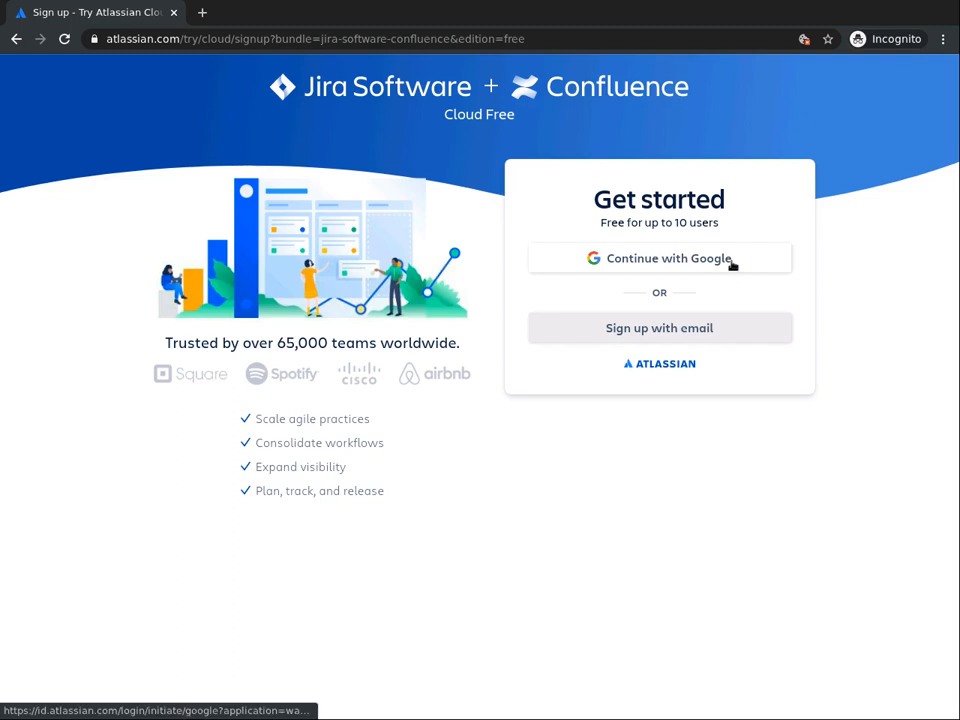
click(724, 335)
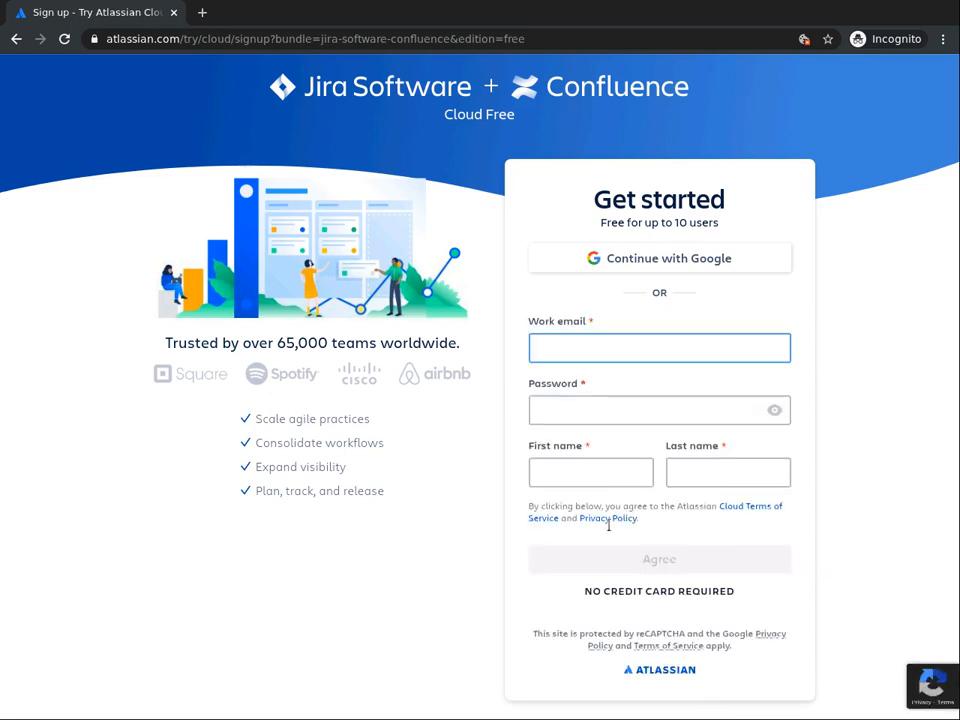
click(745, 258)
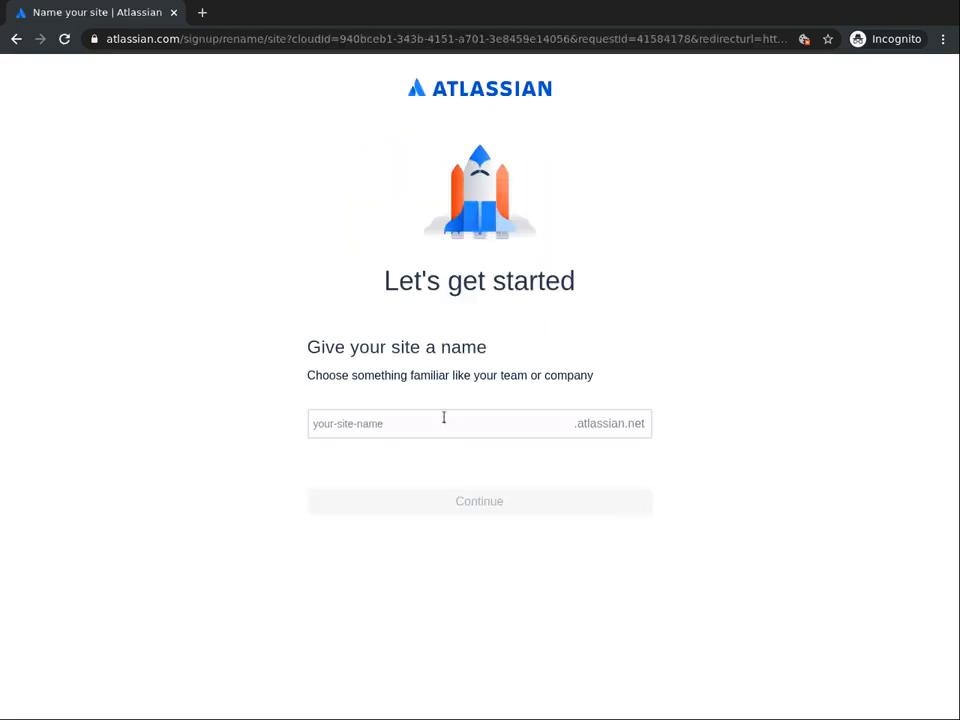
Step: Name the new Atlassian site roadmap-planner-coursera and continue with the setup
click(459, 425)
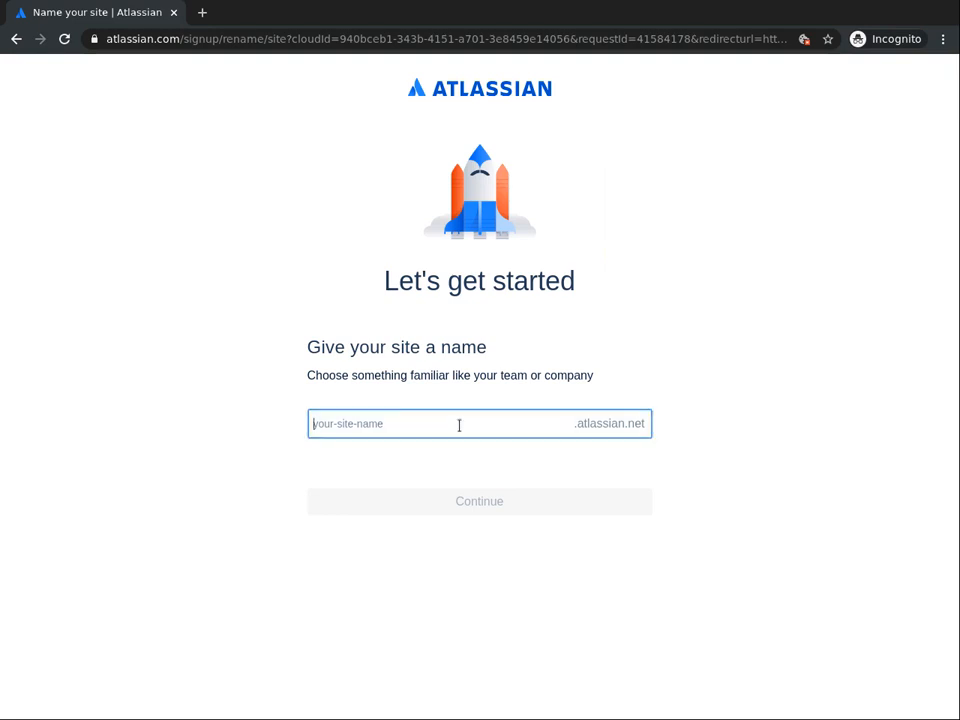
text(roadmap)
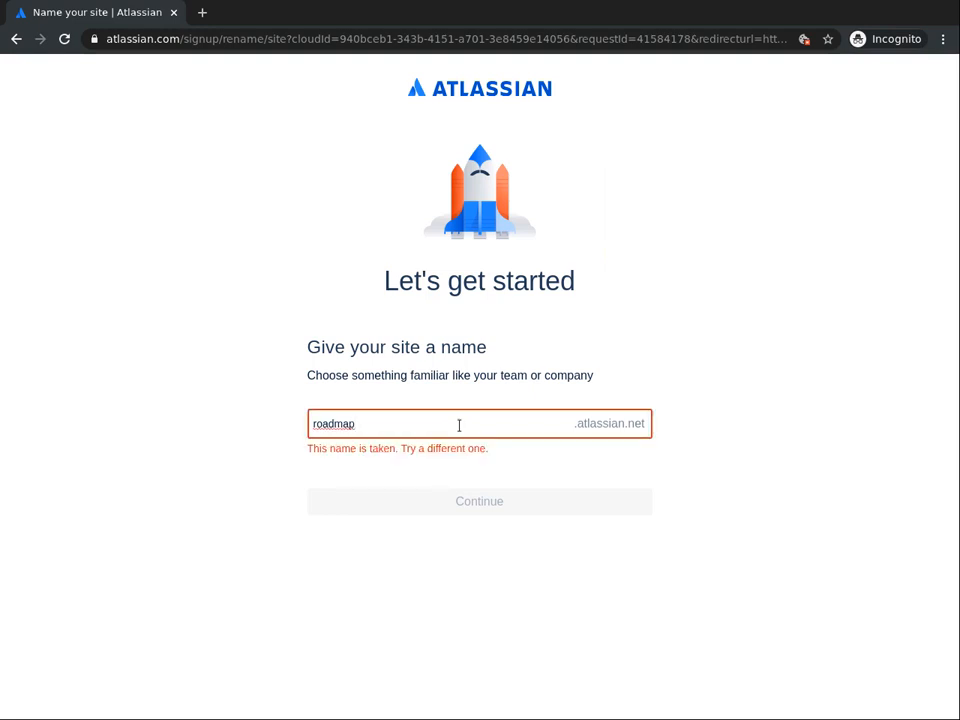
text(=)
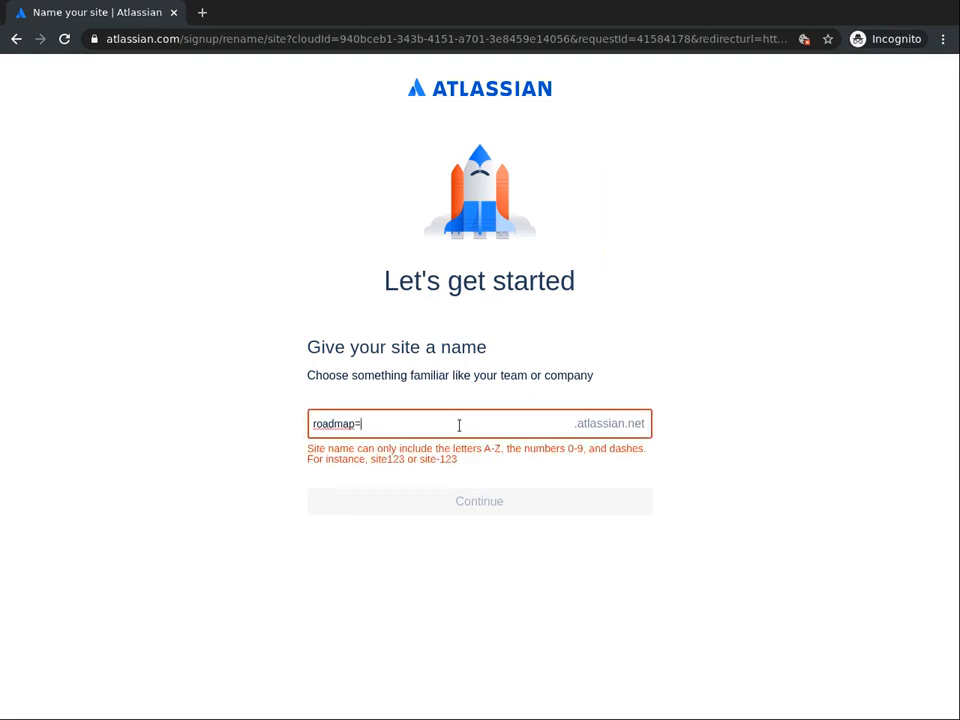
key(BackSpace)
text(-planner)
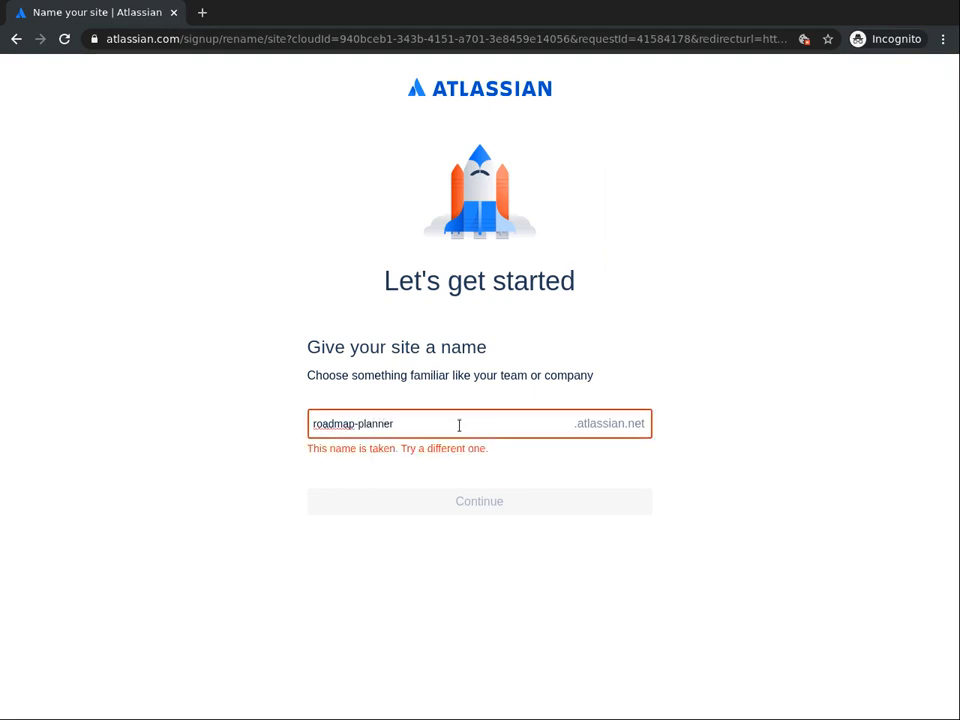
text(-)
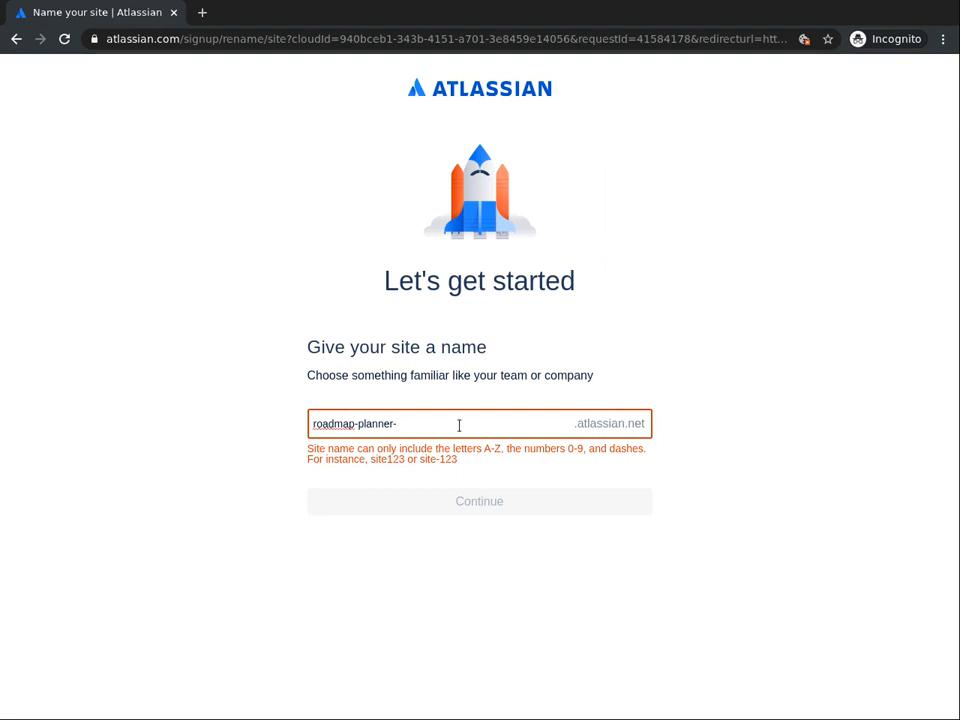
text(coursera)
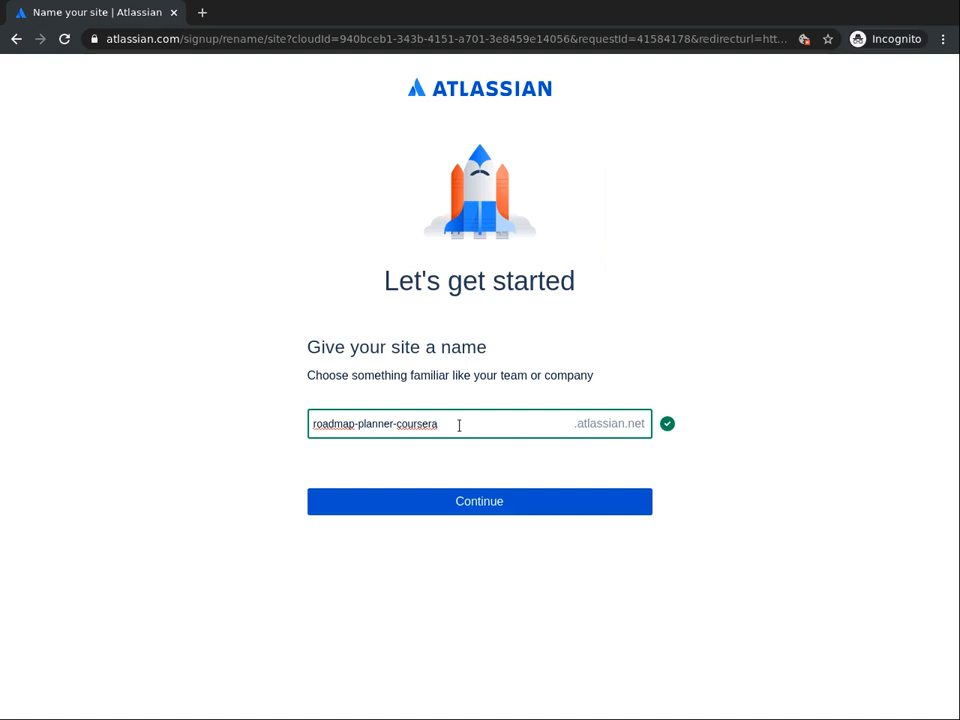
click(464, 509)
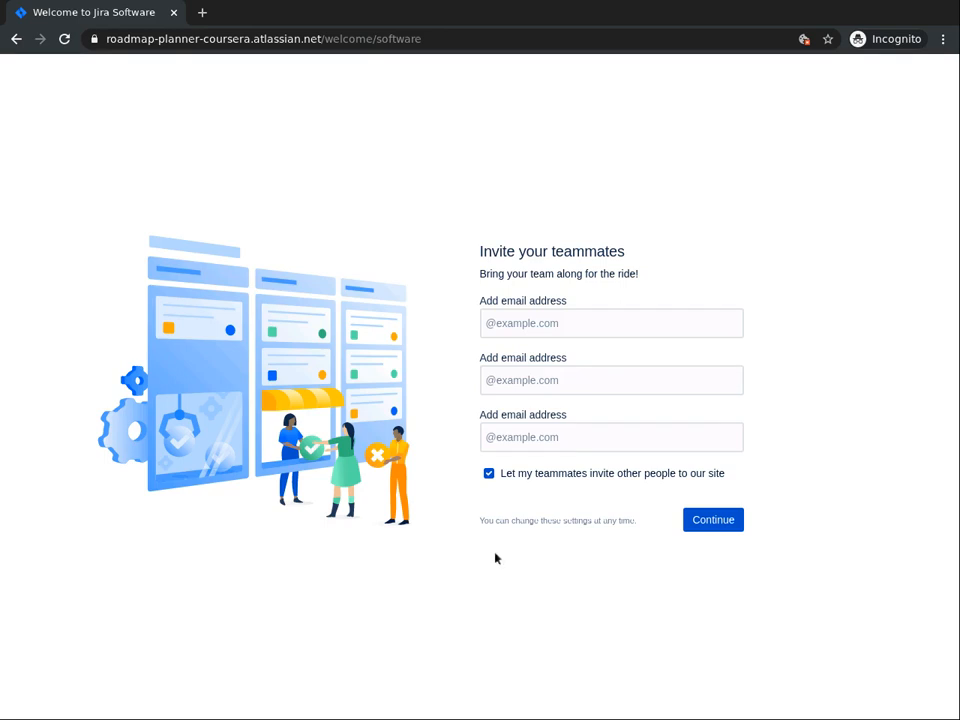
Step: Continue without inviting teammates and answer the setup questions: new to Jira, new to agile methodologies, working on features, tight schedule
click(710, 521)
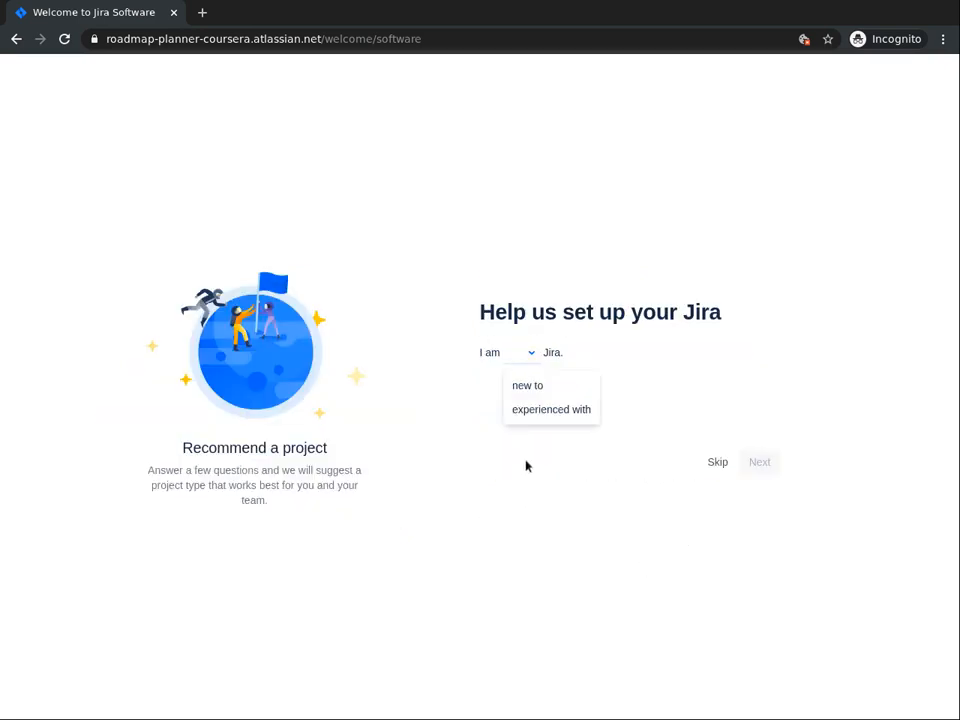
click(516, 389)
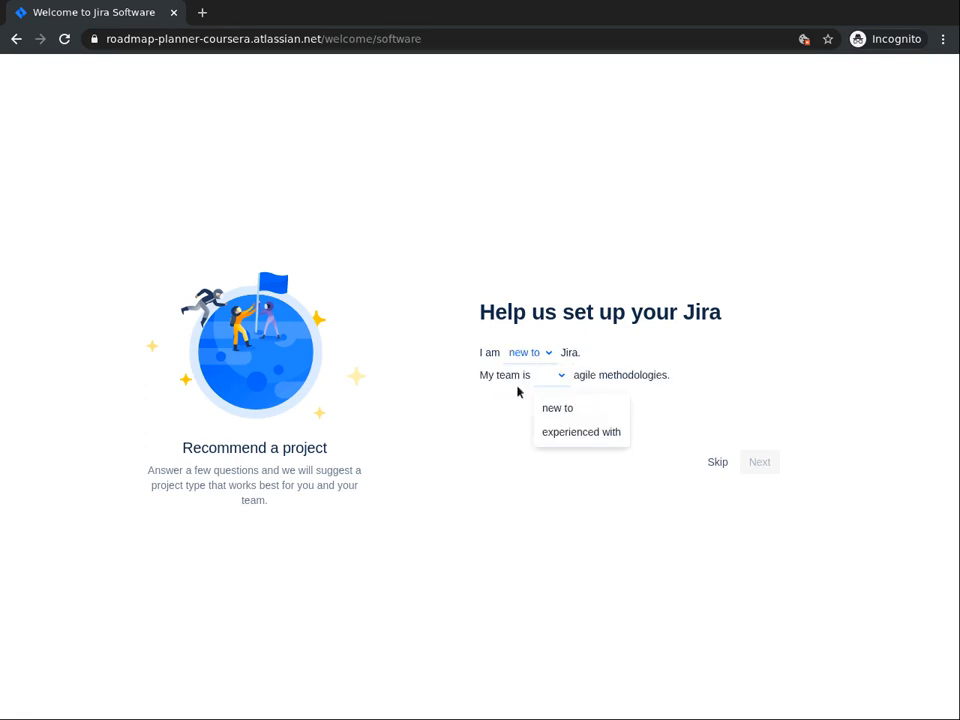
click(561, 412)
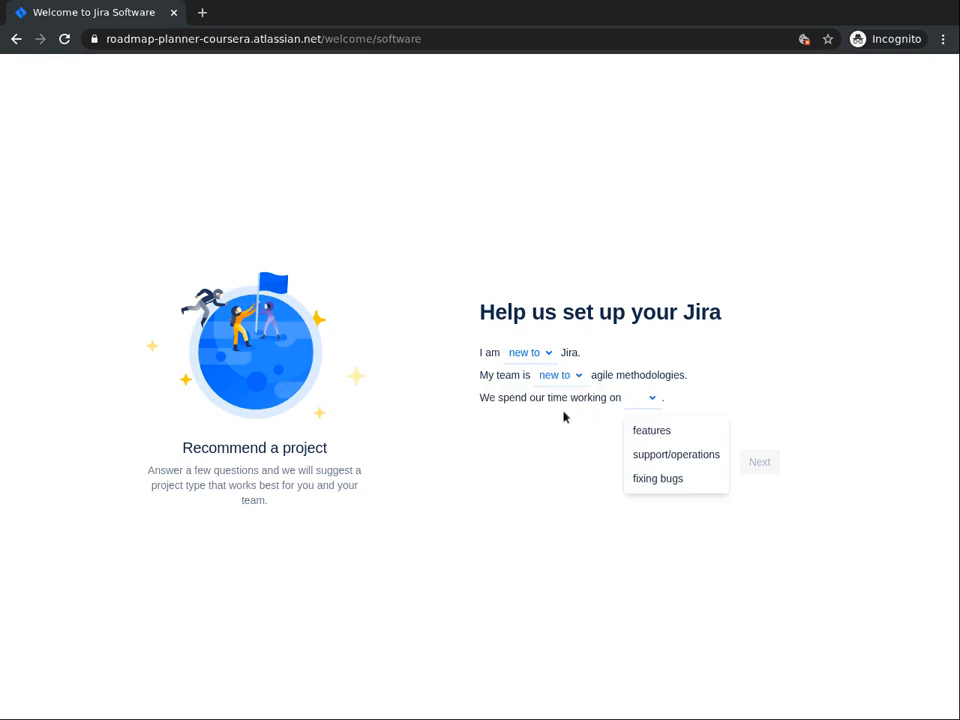
click(647, 431)
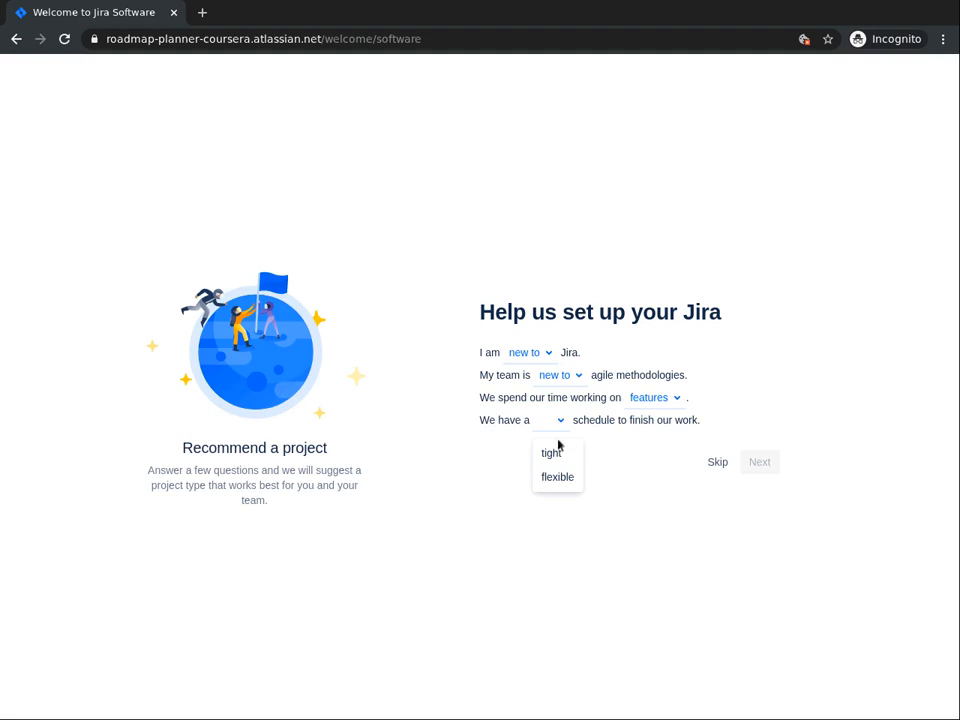
click(541, 452)
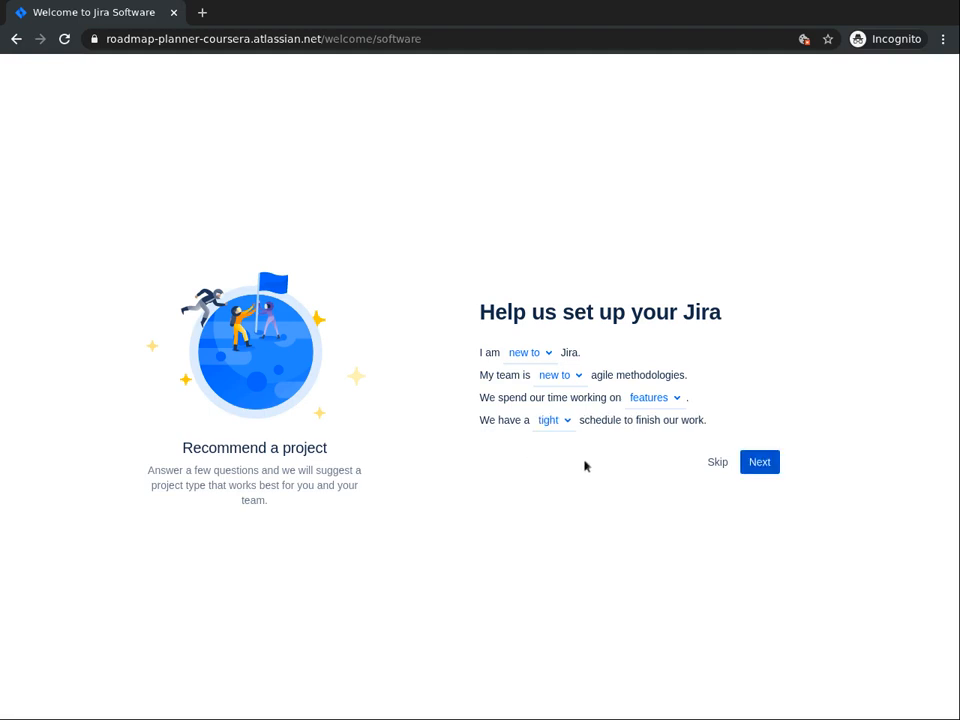
click(759, 462)
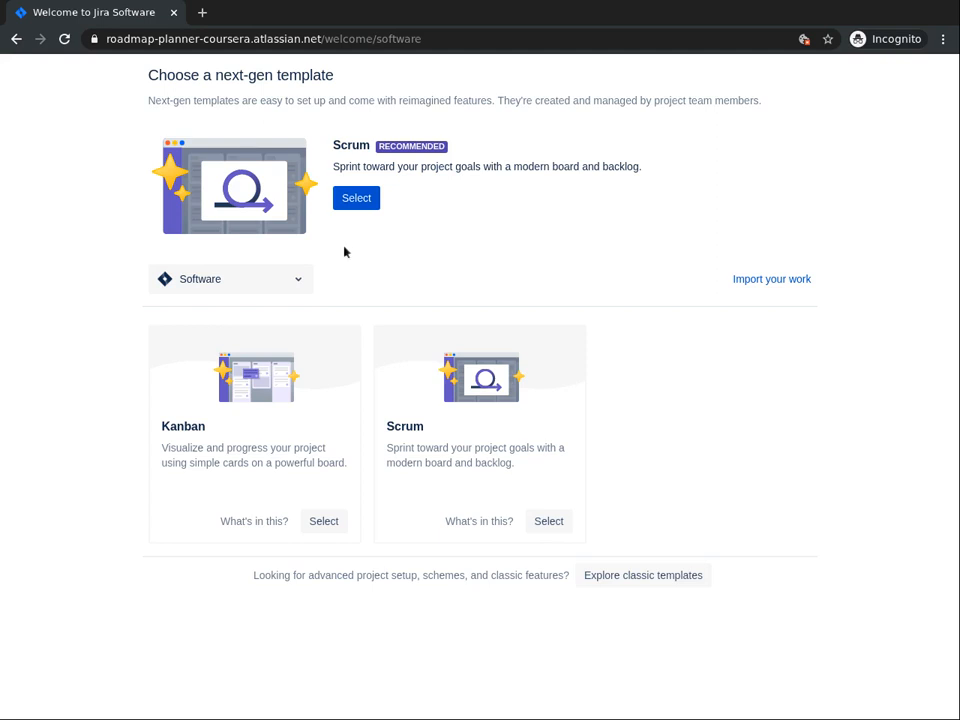
Step: Create a project named HirenNow Roadmap from the recommended Scrum template and close the Jira Quickstart guide
click(346, 201)
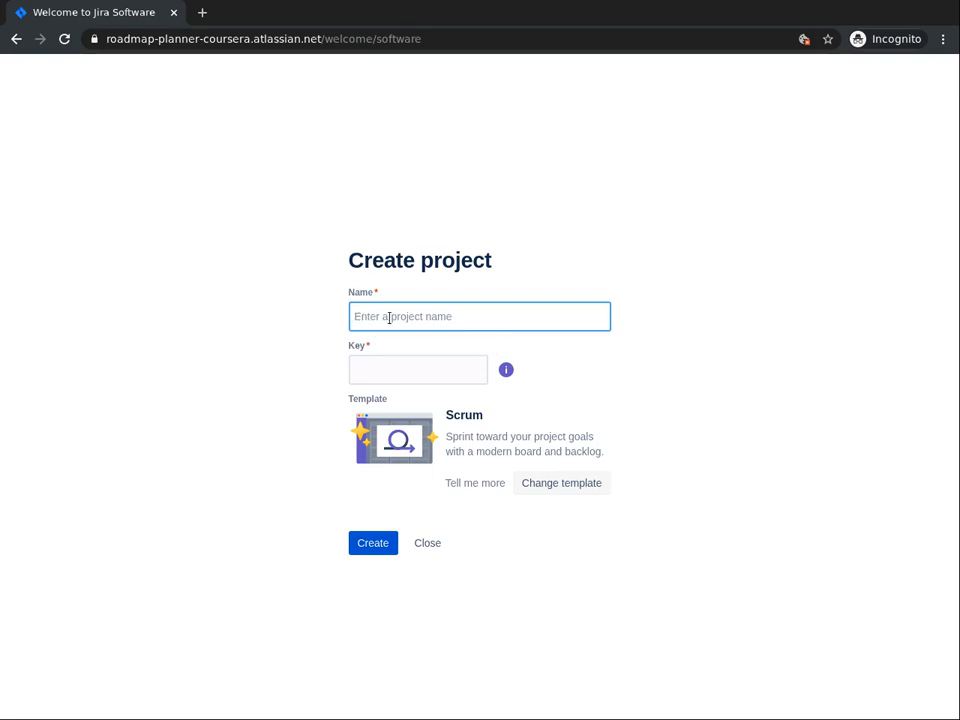
text(HirenNew Roa)
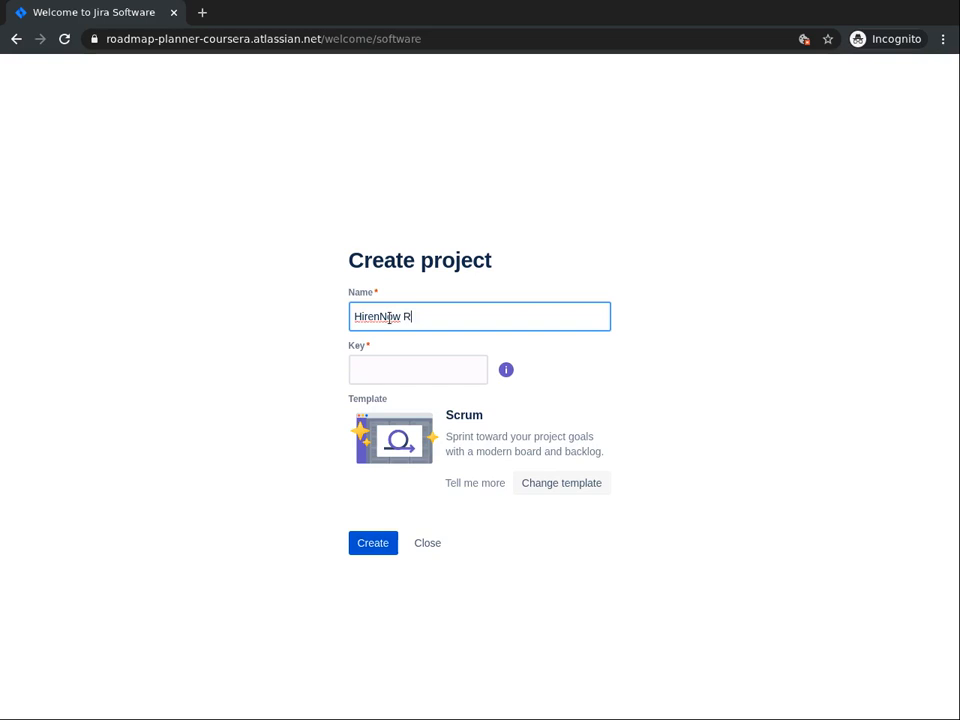
text(dm)
click(371, 548)
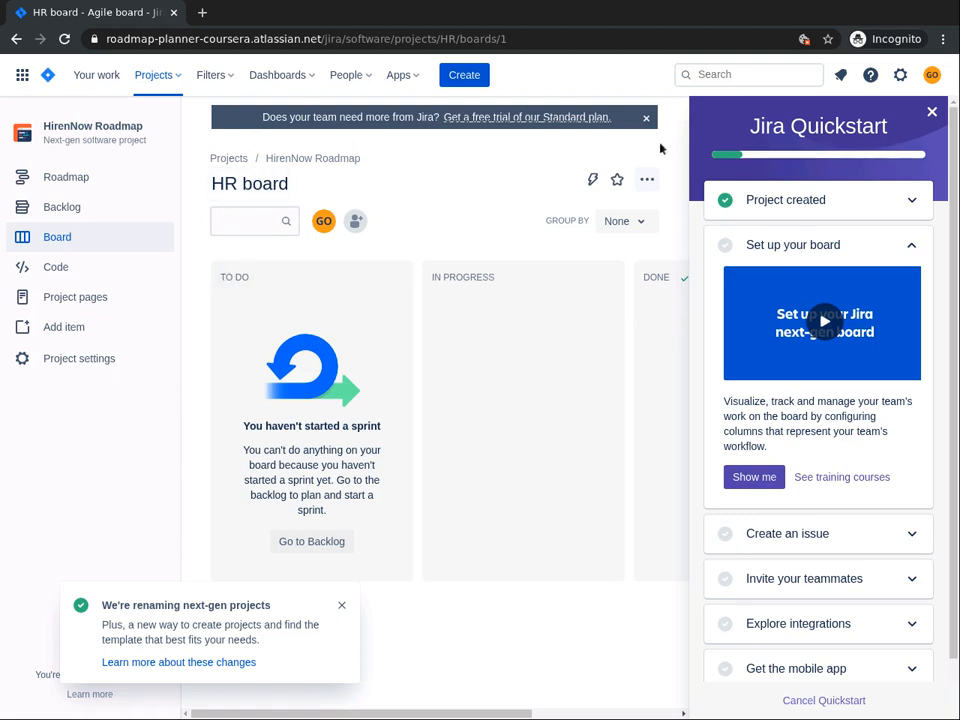
click(930, 113)
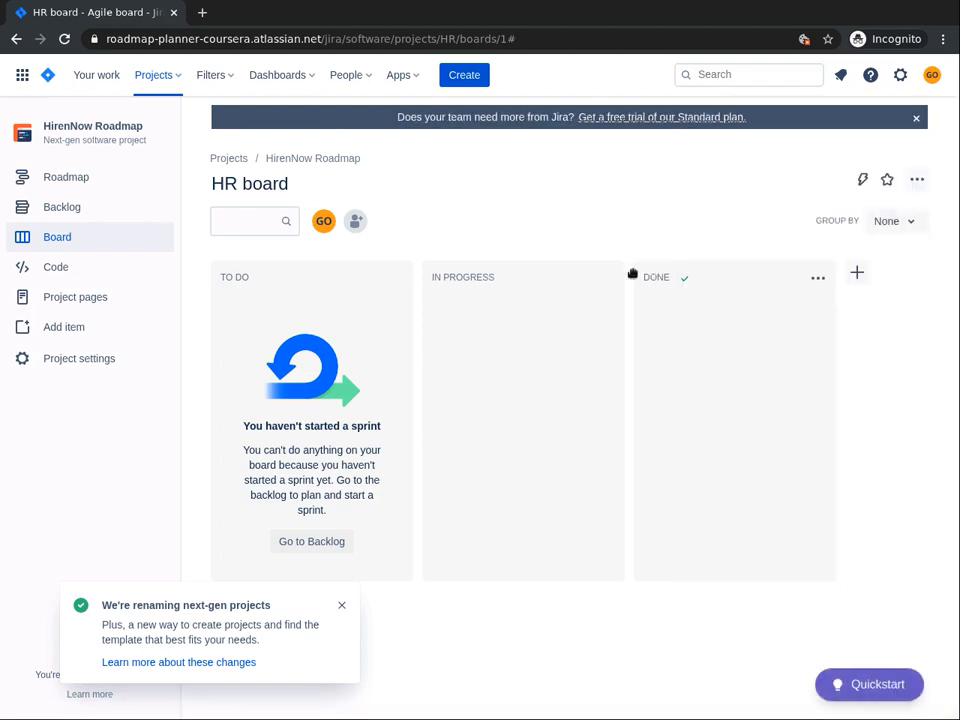